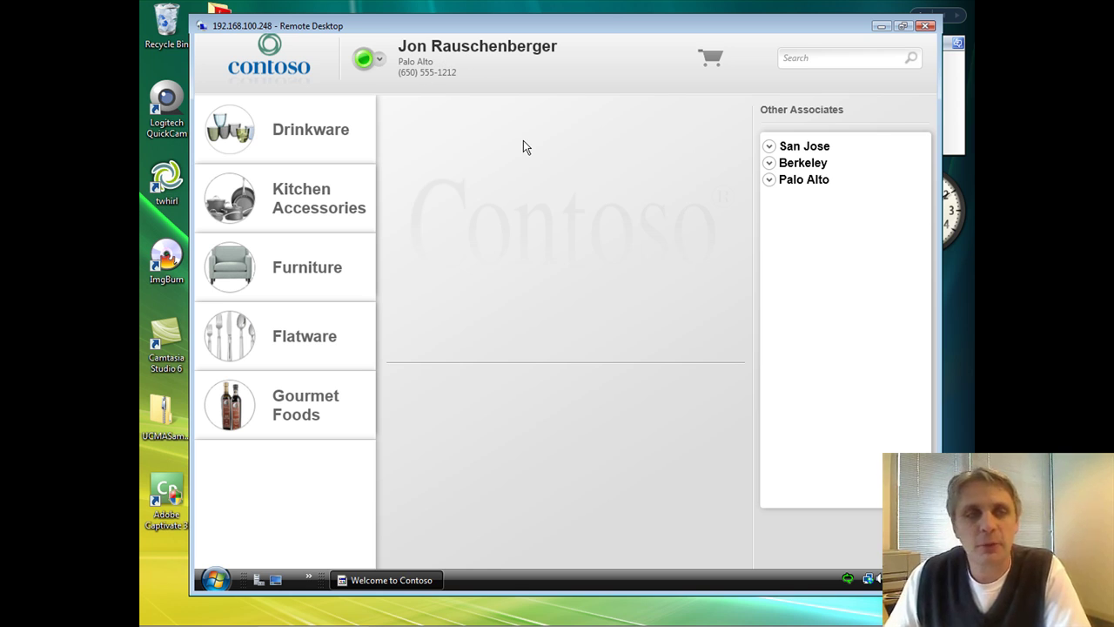
- Add the Miramar Sofa from Furniture > Living Room to the cart and view Order Details ($2,093.65 total)
{"action": "left_click", "coordinate": [279, 272]}
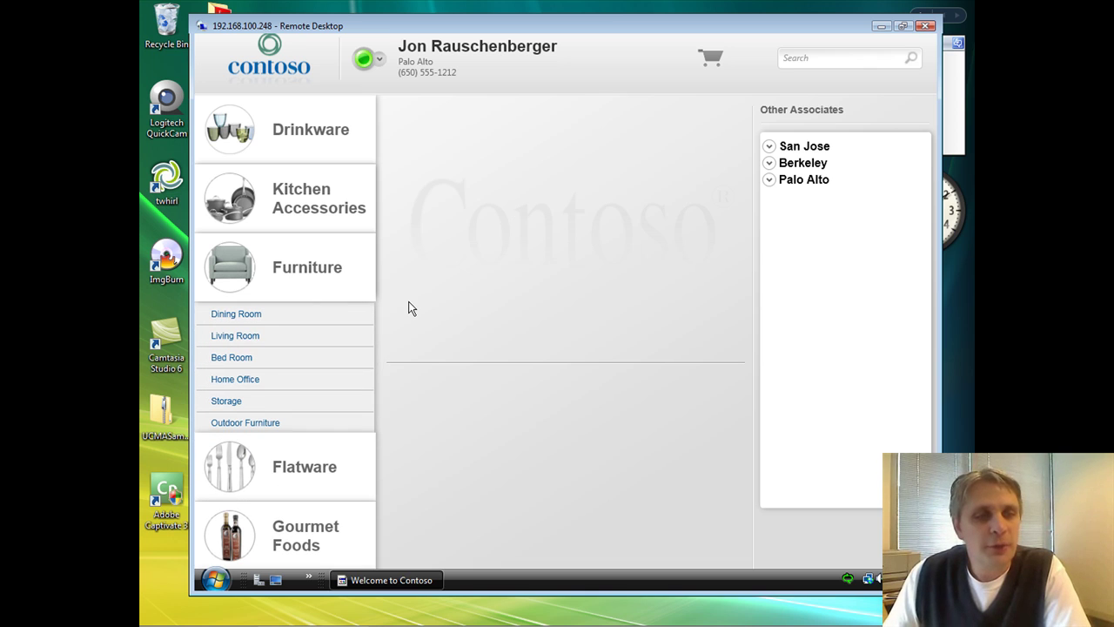
{"action": "left_click", "coordinate": [280, 338]}
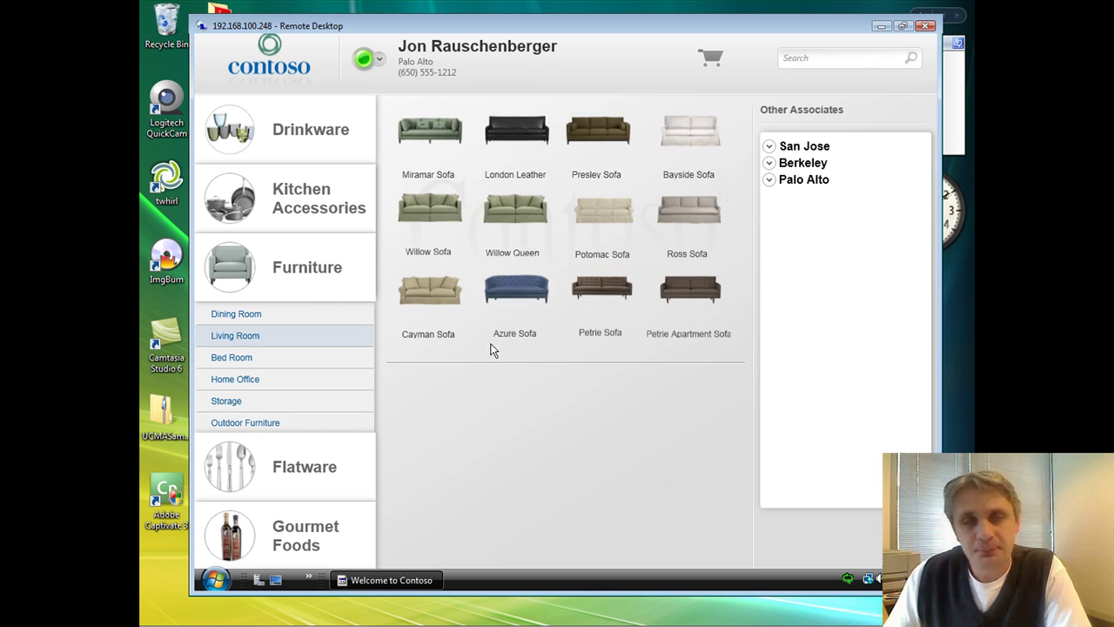
{"action": "left_click", "coordinate": [439, 139]}
{"action": "left_click", "coordinate": [582, 485]}
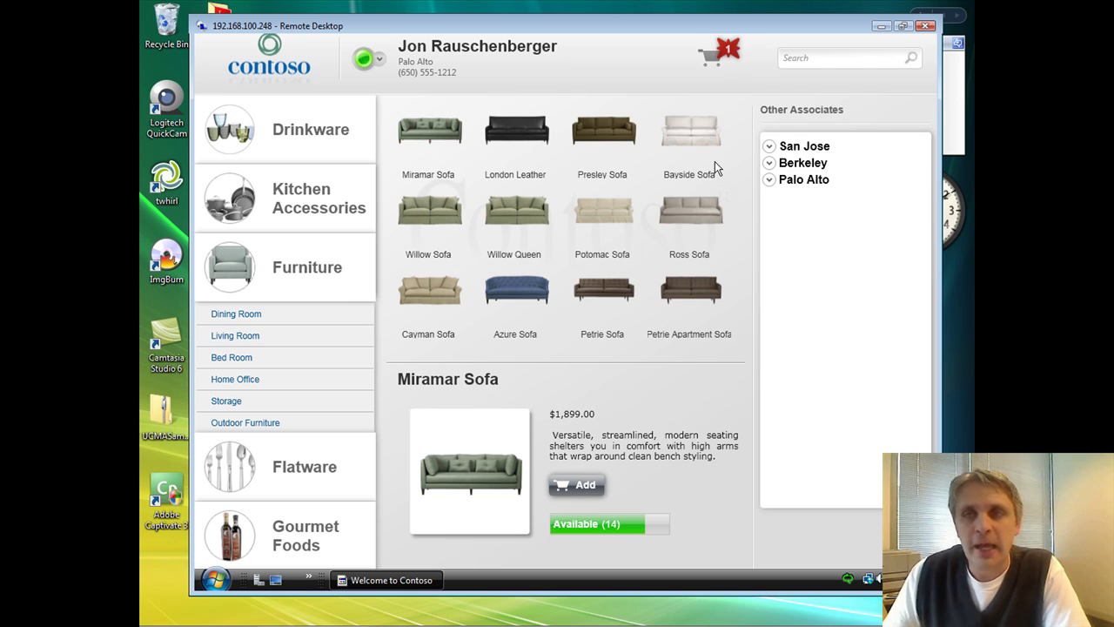
{"action": "left_click", "coordinate": [728, 54]}
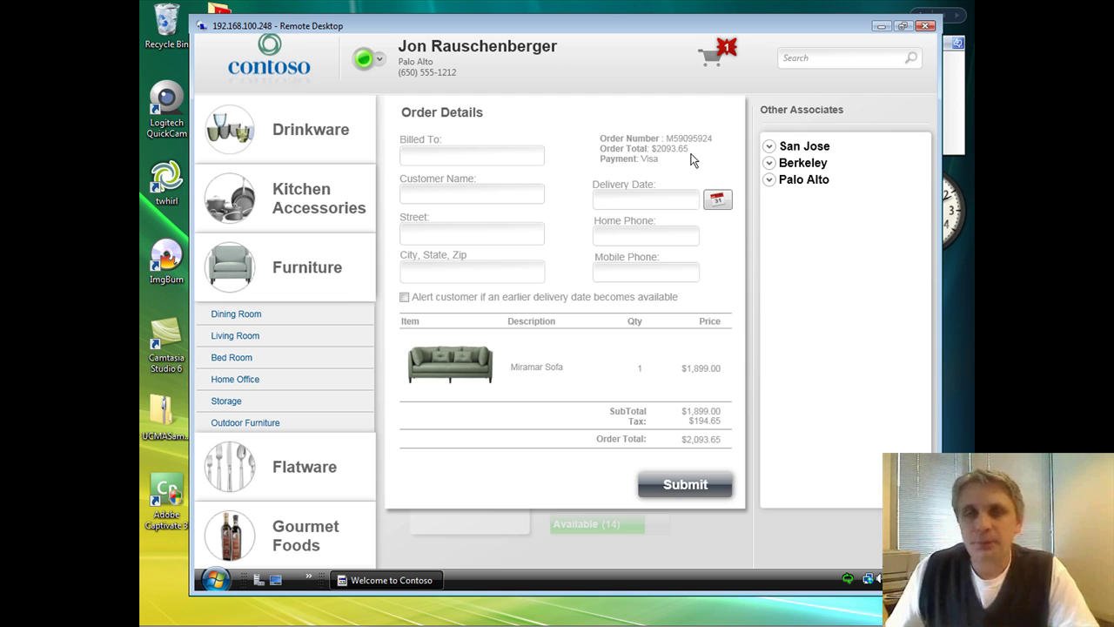
- Autofill the customer's billing e-mail, name, street and city/state/zip from the Billed To and Customer Name fields
{"action": "left_click", "coordinate": [474, 154]}
{"action": "left_click", "coordinate": [504, 195]}
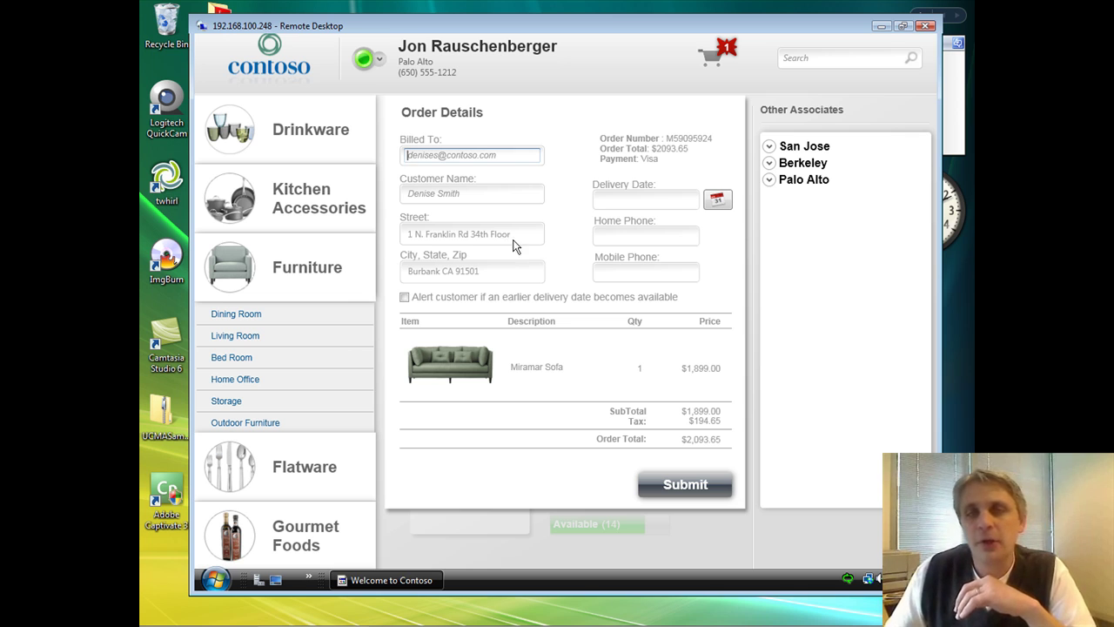
- Choose Truck 1's empty December 4, 3–5 pm slot as the 12/4/2008 3:00 delivery date
{"action": "left_click", "coordinate": [718, 204]}
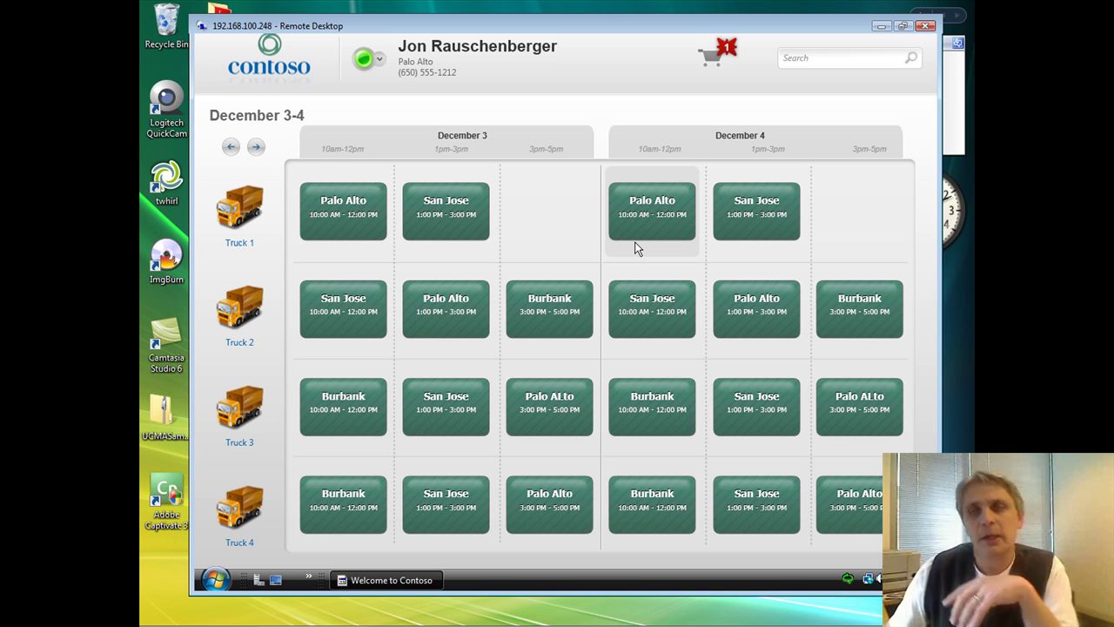
{"action": "left_click", "coordinate": [852, 214]}
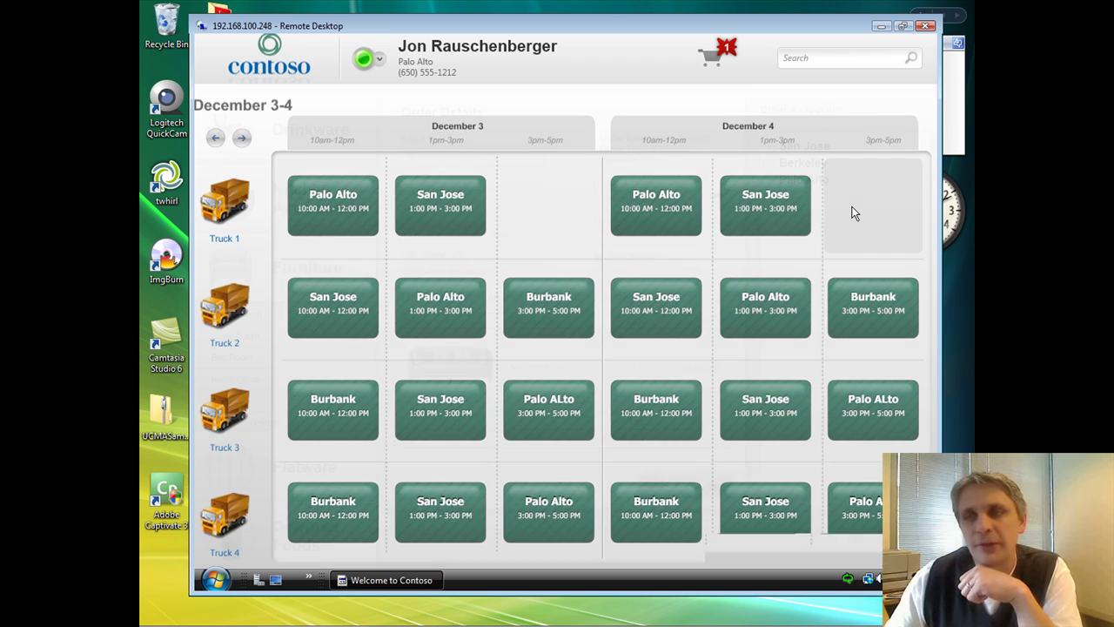
- Enter the customer's home phone number and tick the alert for an earlier available delivery date
{"action": "left_click", "coordinate": [631, 236]}
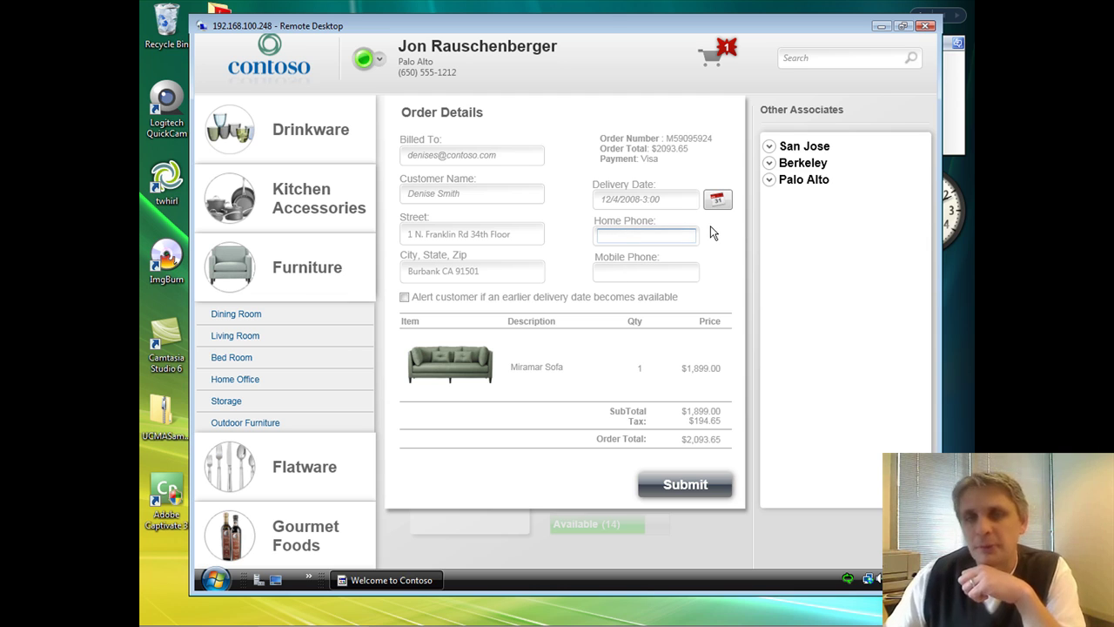
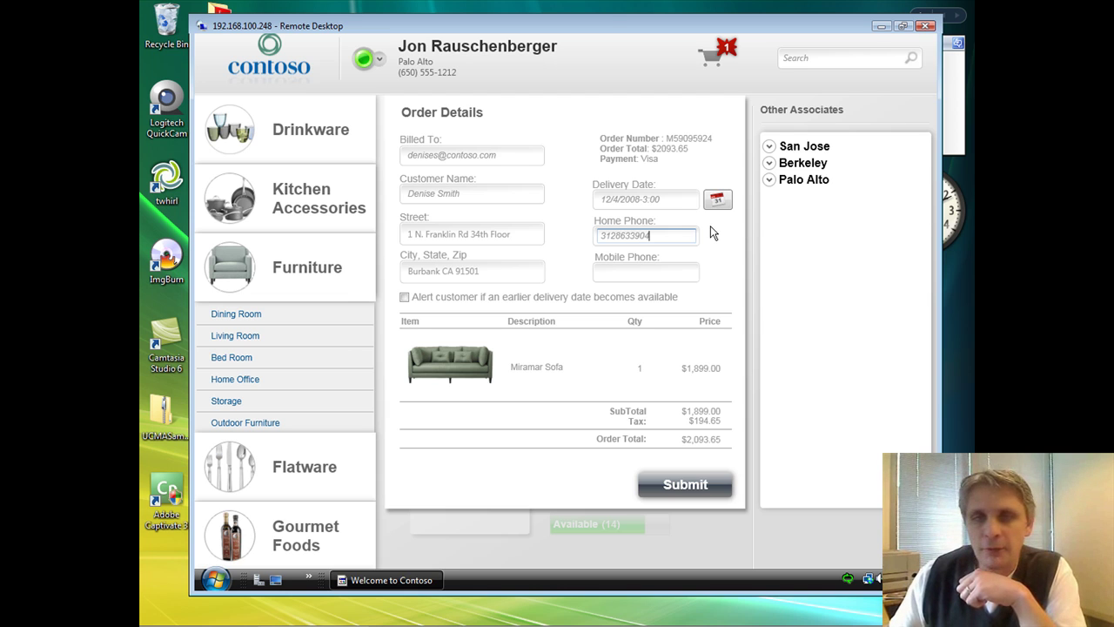
{"action": "left_click", "coordinate": [405, 298]}
- Submit the sofa order, then start Outlook 2007 with the Outlook profile
{"action": "left_click", "coordinate": [657, 485]}
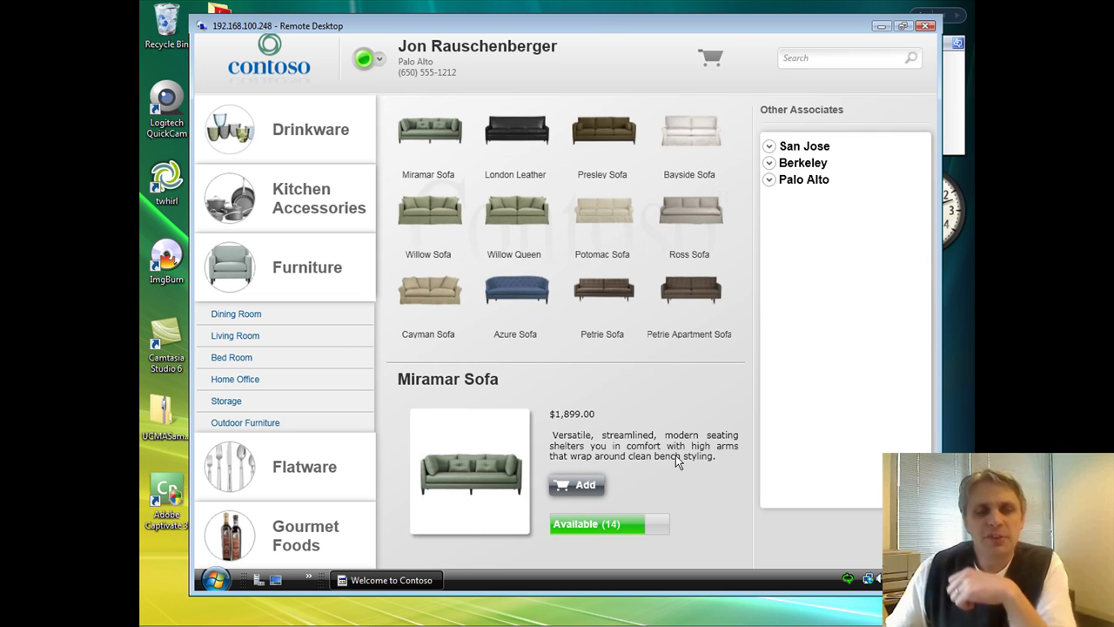
{"action": "left_click", "coordinate": [214, 579]}
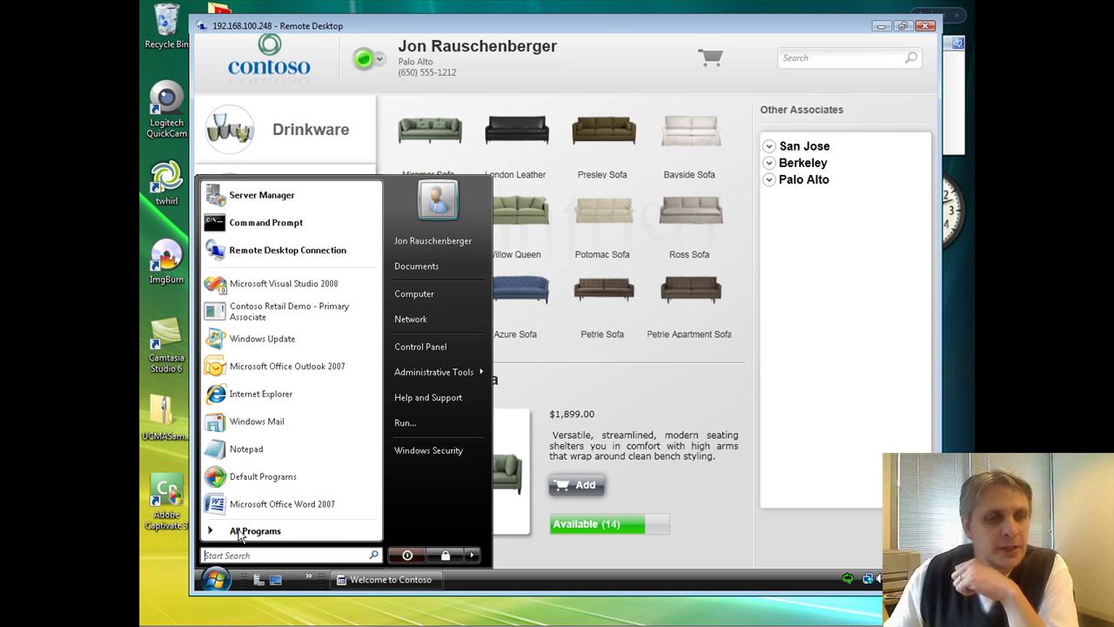
{"action": "left_click", "coordinate": [295, 367]}
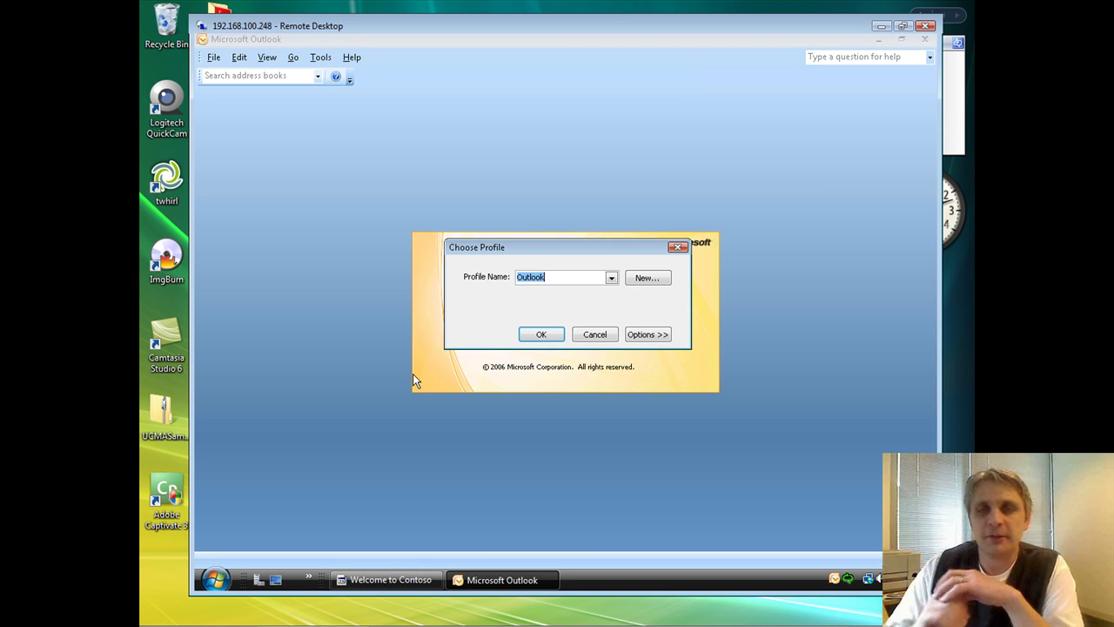
{"action": "left_click", "coordinate": [540, 337]}
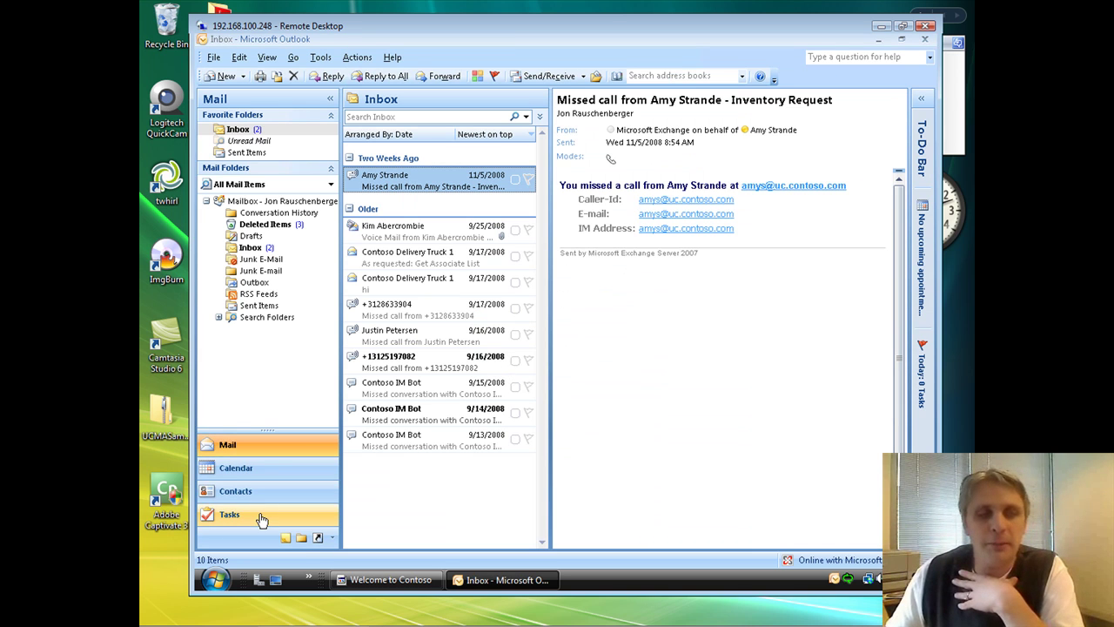
- Open the first customer follow-up task from the Tasks To-Do List and check its start date
{"action": "left_click", "coordinate": [261, 519]}
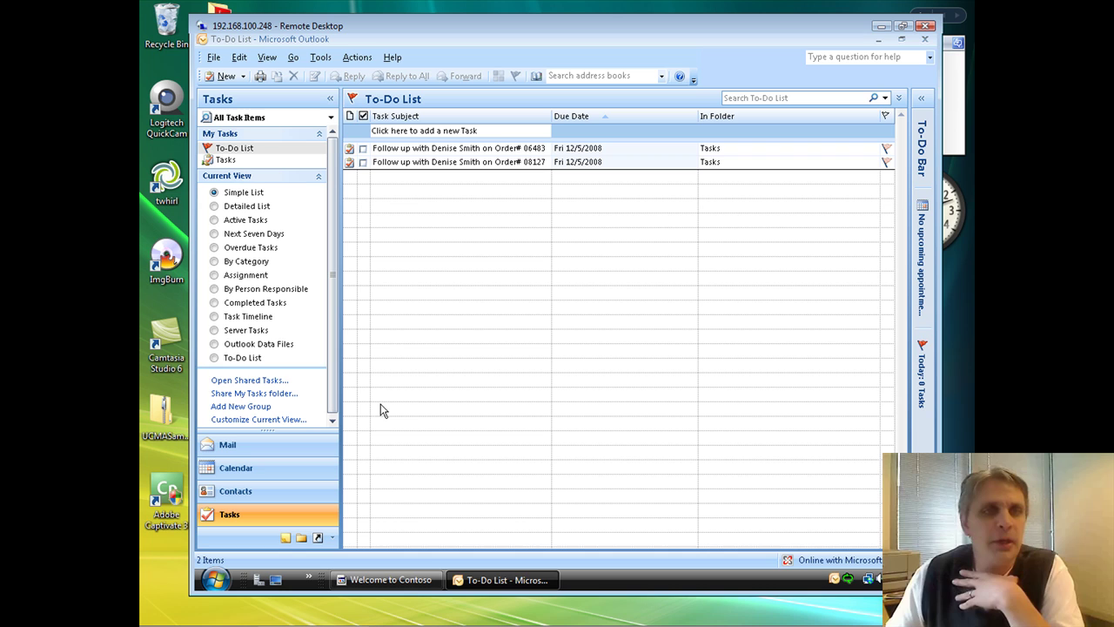
{"action": "double_click", "coordinate": [492, 151]}
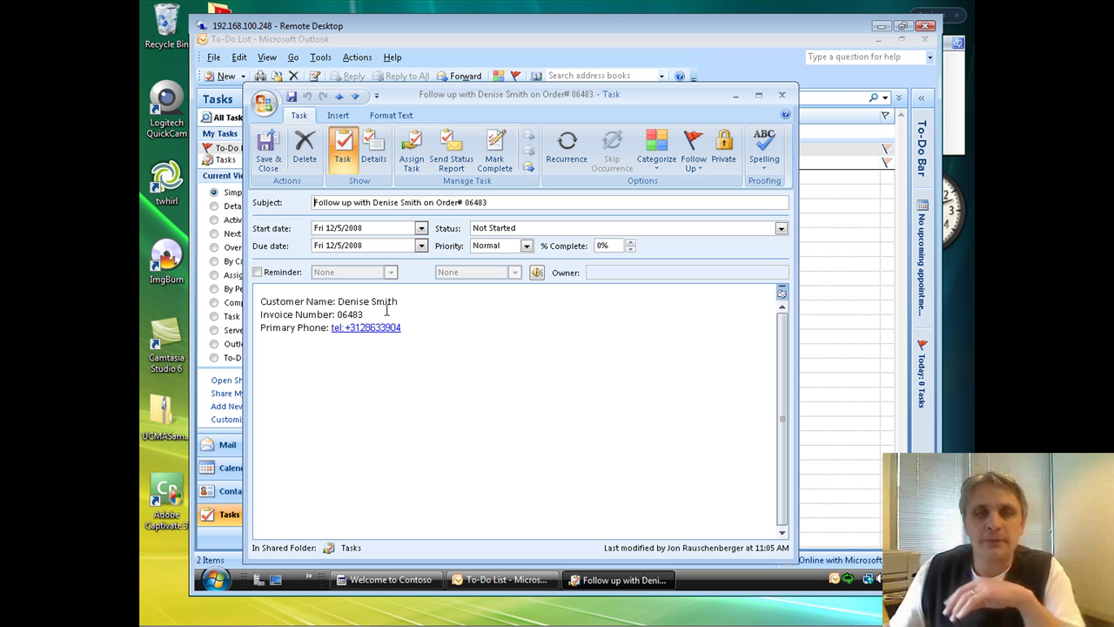
{"action": "left_click", "coordinate": [341, 227]}
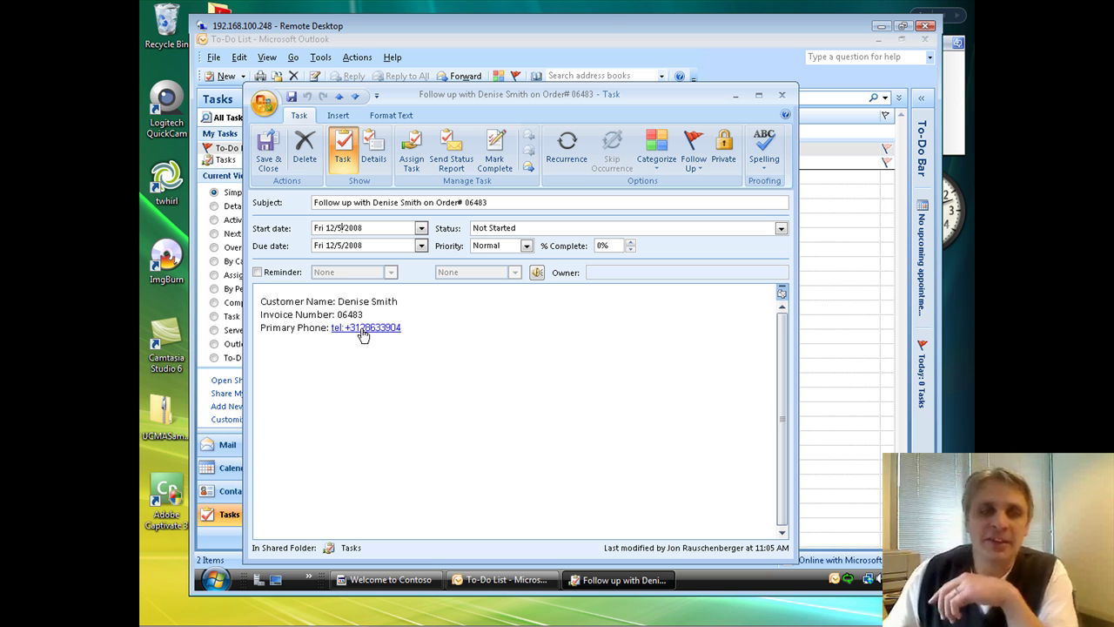
- Close the follow-up task and Outlook, then relaunch Outlook 2007
{"action": "left_click", "coordinate": [782, 96]}
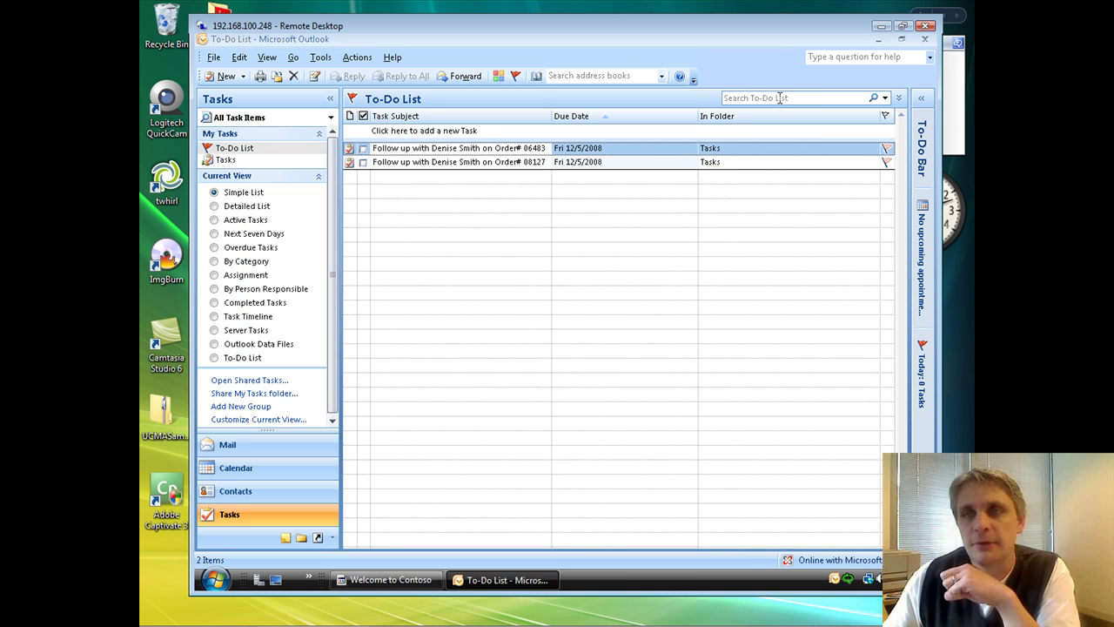
{"action": "left_click", "coordinate": [924, 39]}
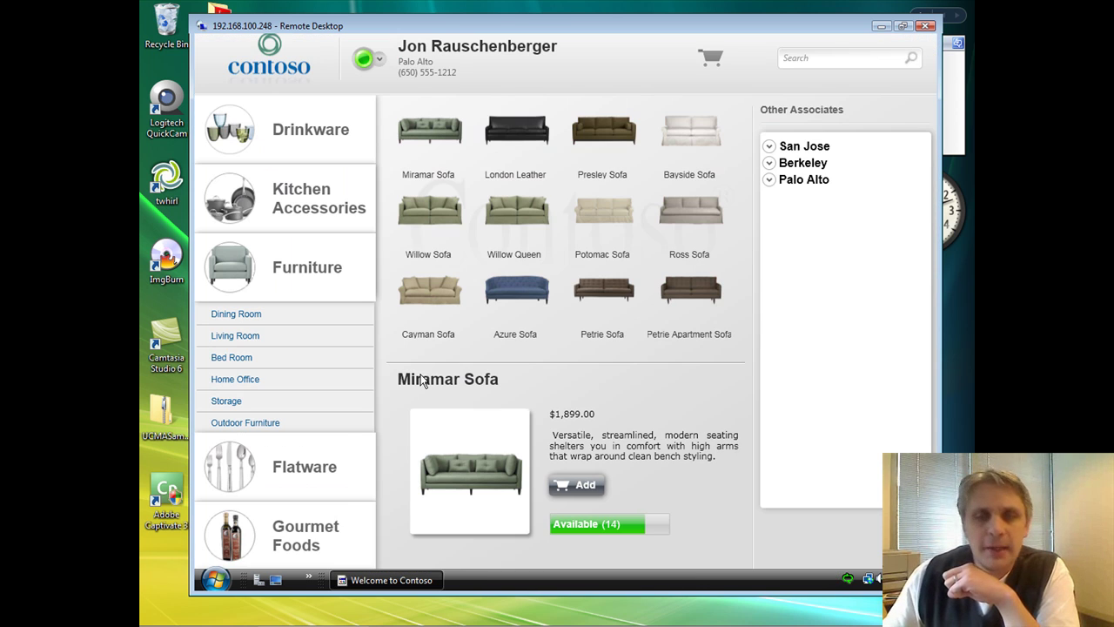
{"action": "left_click", "coordinate": [215, 579]}
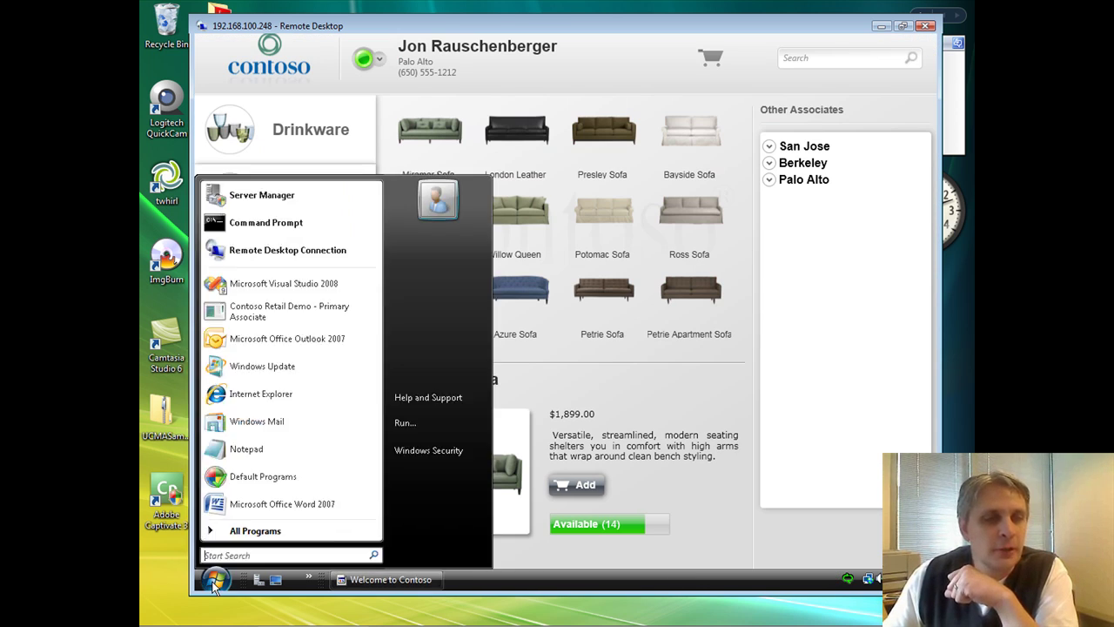
{"action": "left_click", "coordinate": [265, 339]}
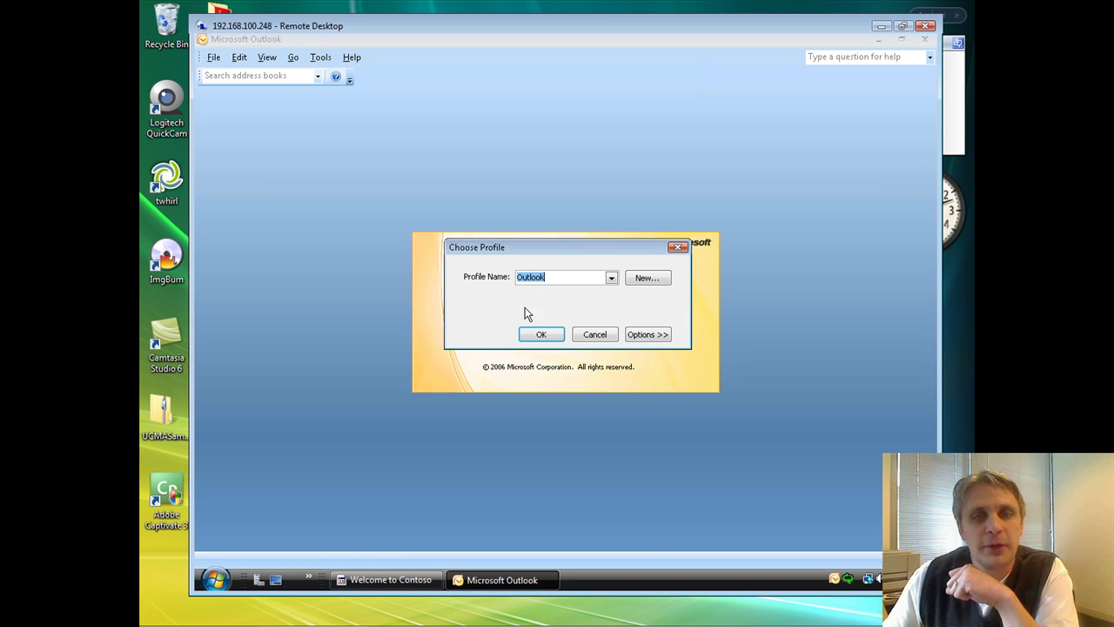
- Open Outlook under the ContosoDeliveryTruck profile
{"action": "left_click", "coordinate": [611, 278]}
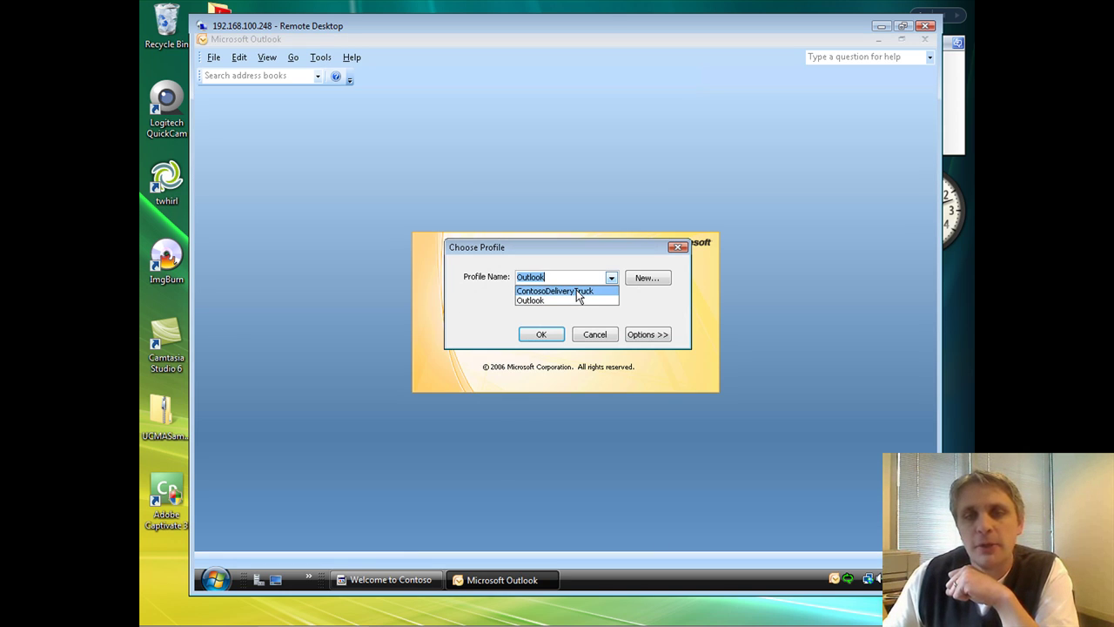
{"action": "left_click", "coordinate": [575, 292]}
{"action": "left_click", "coordinate": [548, 335]}
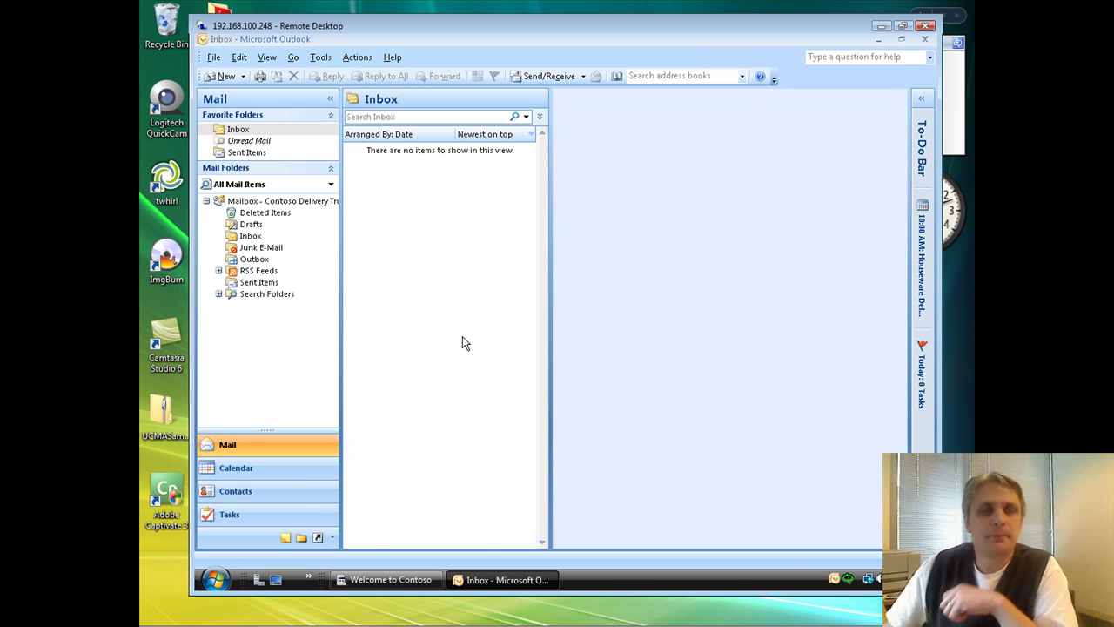
- Show the truck's calendar for December 3–4, then widen it to December 1–5, 2008
{"action": "left_click", "coordinate": [222, 467]}
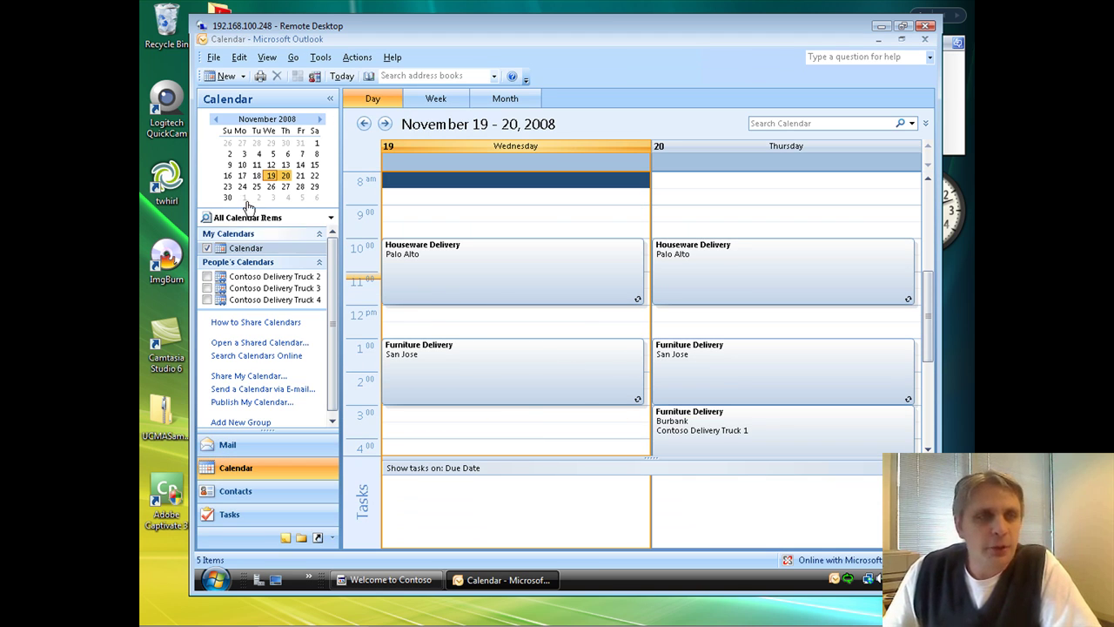
{"action": "left_click_drag", "start_coordinate": [274, 199], "coordinate": [288, 199]}
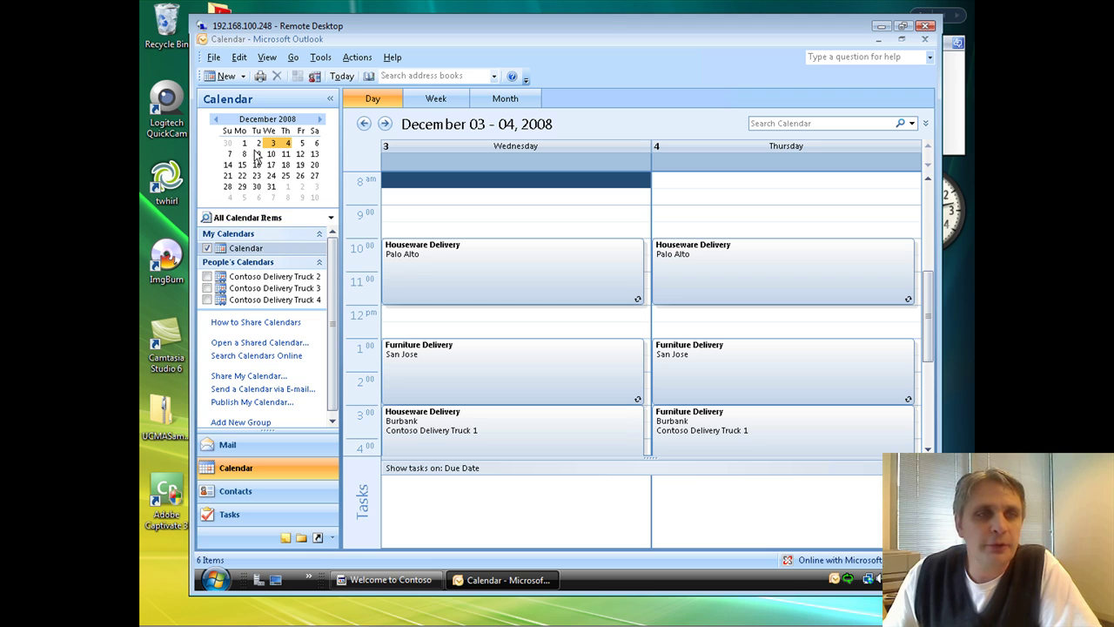
{"action": "left_click_drag", "start_coordinate": [244, 143], "coordinate": [298, 149]}
{"action": "left_click_drag", "start_coordinate": [930, 352], "coordinate": [927, 369]}
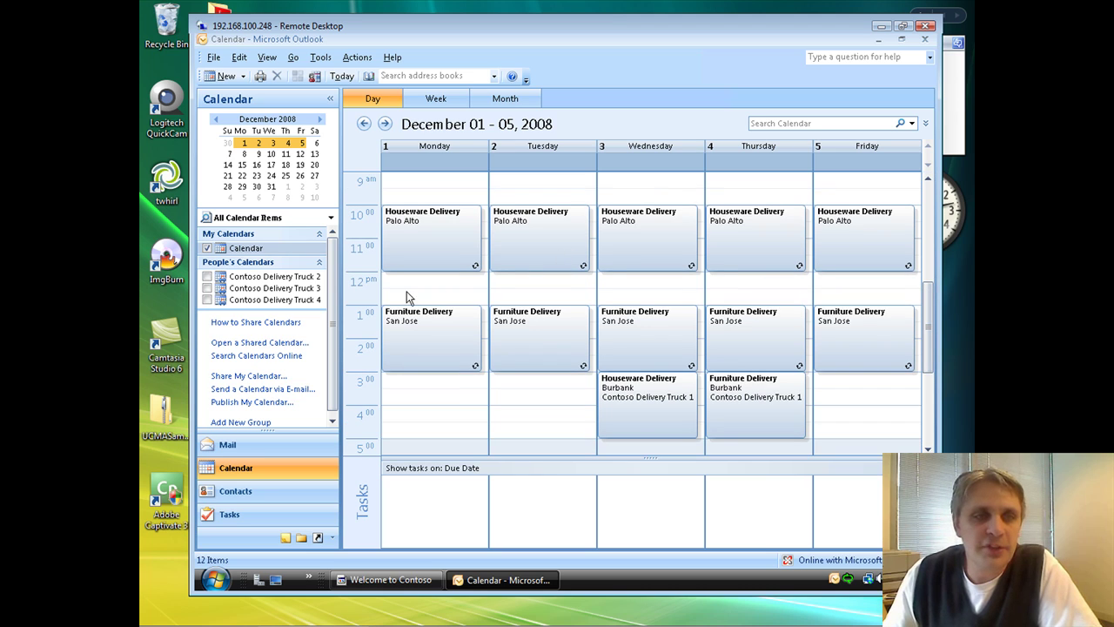
- Overlay and then hide the Truck 2, 3 and 4 calendars, returning to December 3–4 at 10 am
{"action": "left_click", "coordinate": [208, 276]}
{"action": "left_click", "coordinate": [207, 288]}
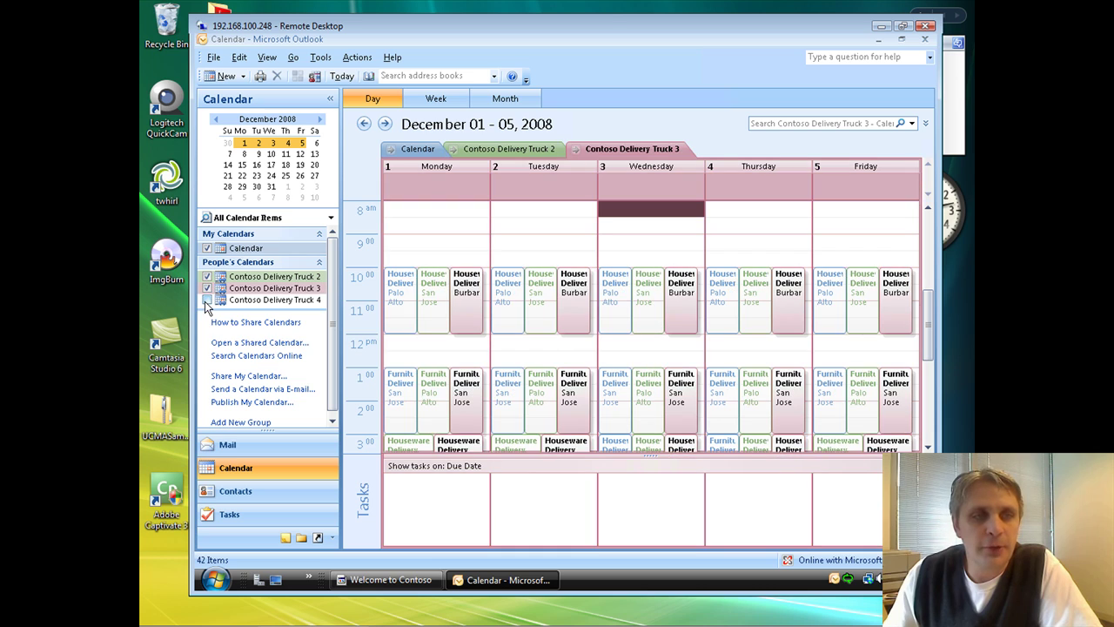
{"action": "left_click", "coordinate": [208, 300]}
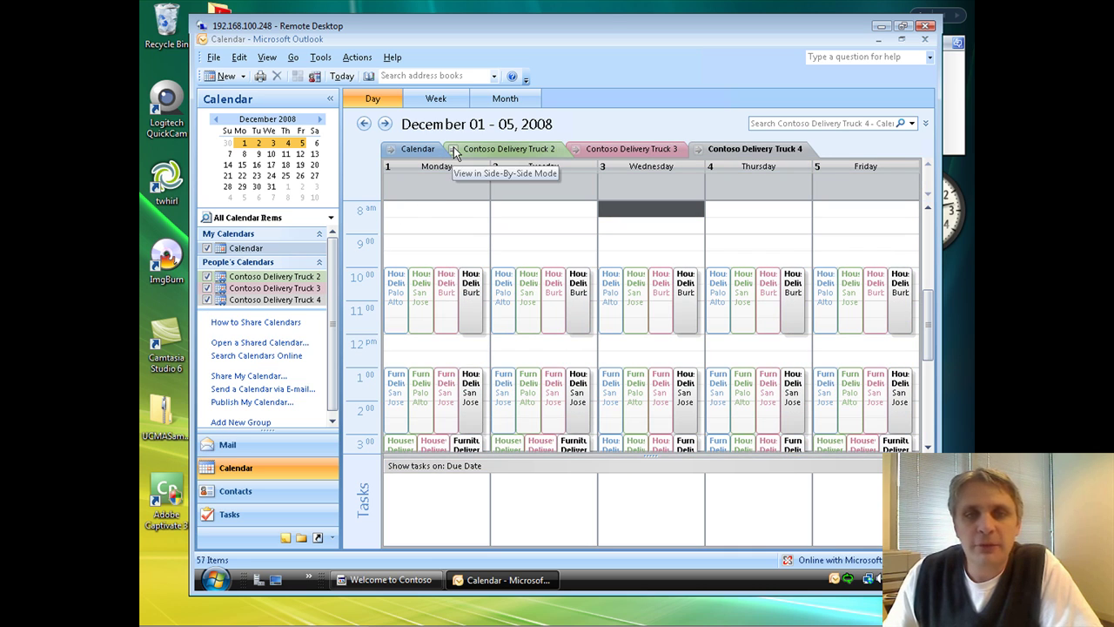
{"action": "left_click", "coordinate": [207, 276]}
{"action": "left_click", "coordinate": [206, 287]}
{"action": "left_click", "coordinate": [206, 300]}
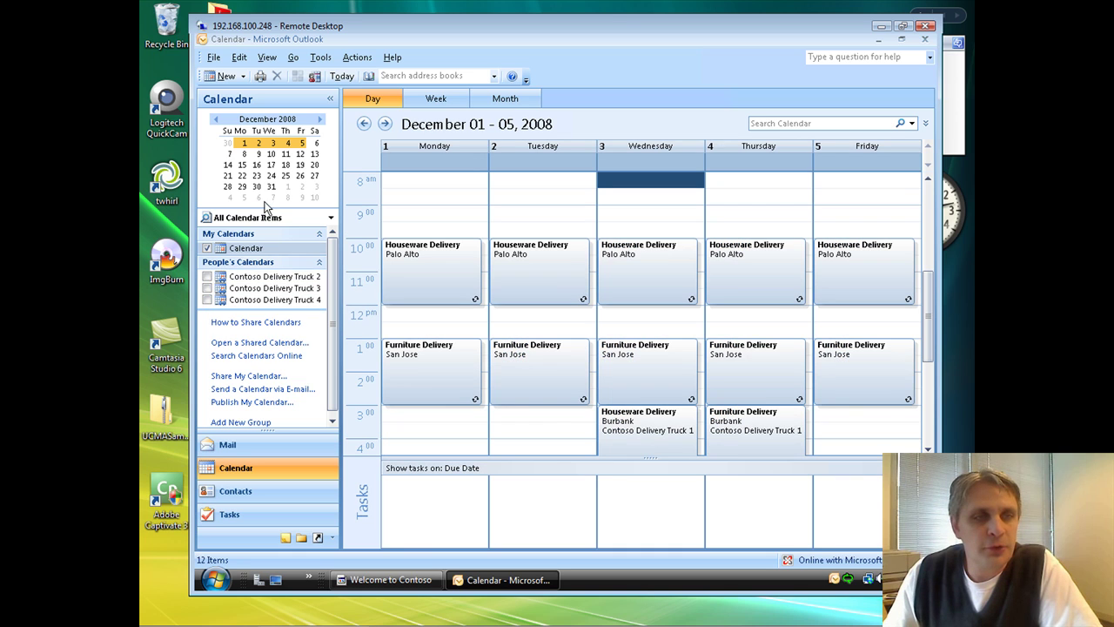
{"action": "left_click_drag", "start_coordinate": [272, 143], "coordinate": [288, 143]}
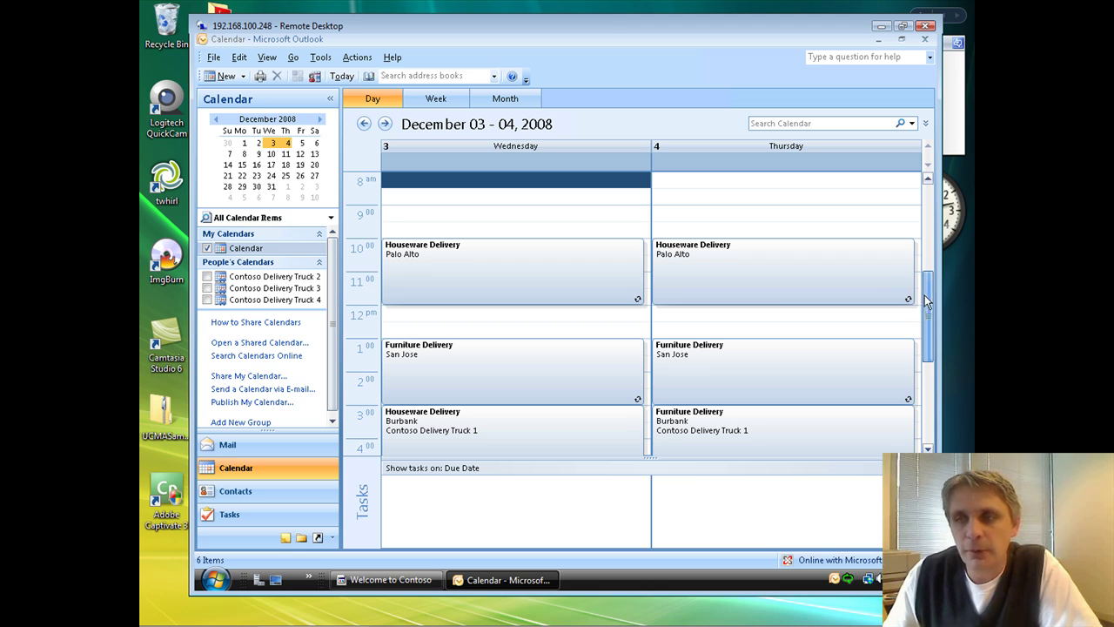
{"action": "left_click_drag", "start_coordinate": [925, 297], "coordinate": [923, 310]}
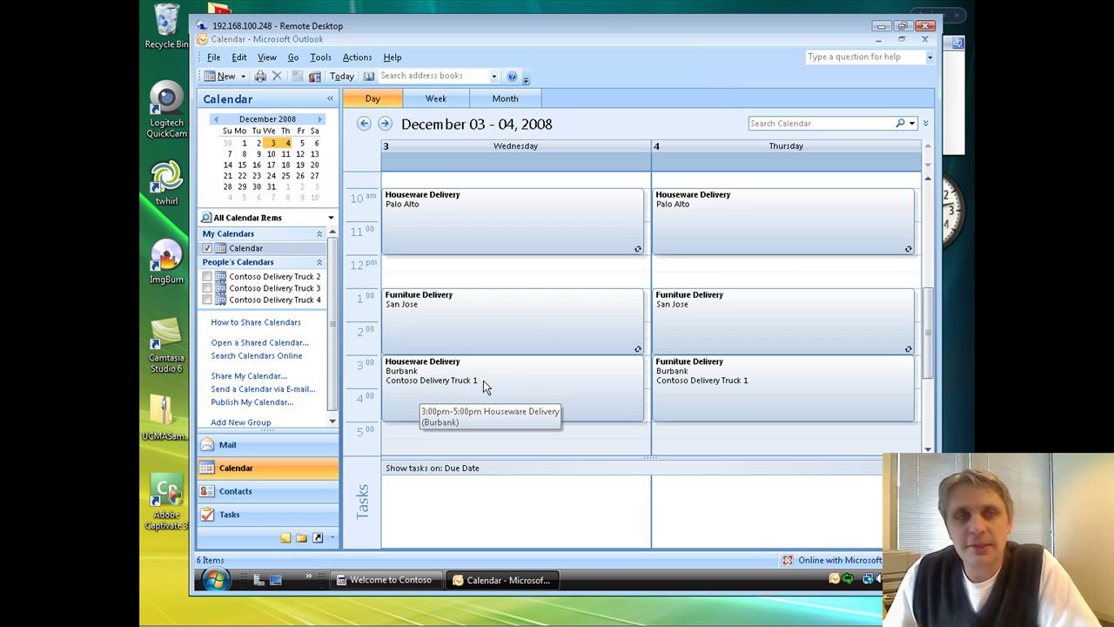
{"action": "double_click", "coordinate": [728, 383]}
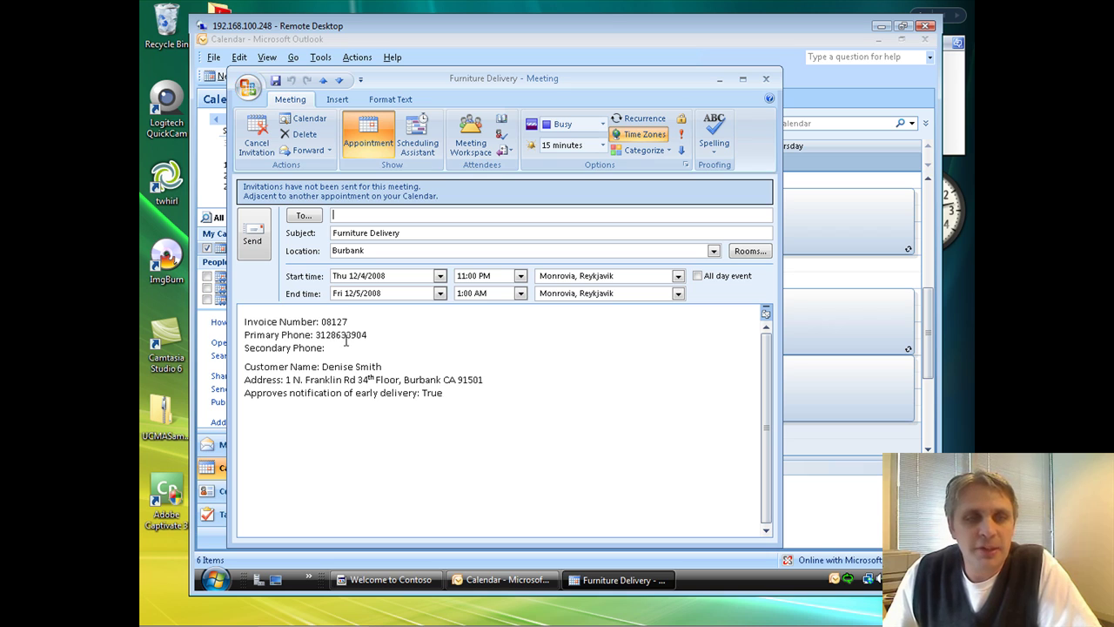
{"action": "double_click", "coordinate": [347, 338]}
{"action": "double_click", "coordinate": [334, 321]}
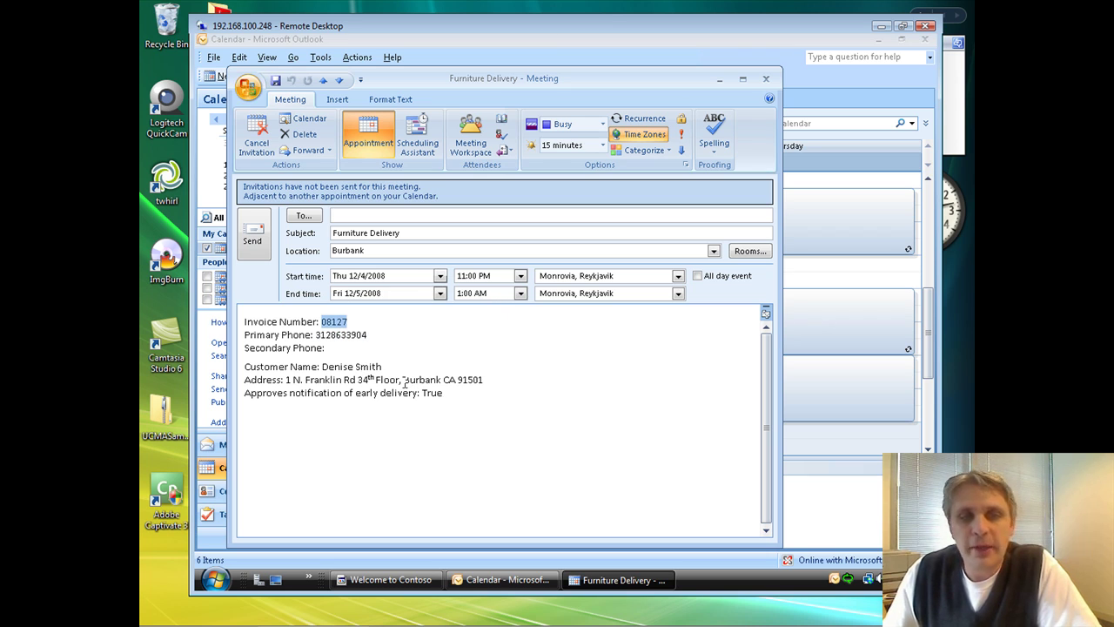
{"action": "left_click", "coordinate": [402, 381]}
{"action": "left_click_drag", "start_coordinate": [443, 393], "coordinate": [419, 393]}
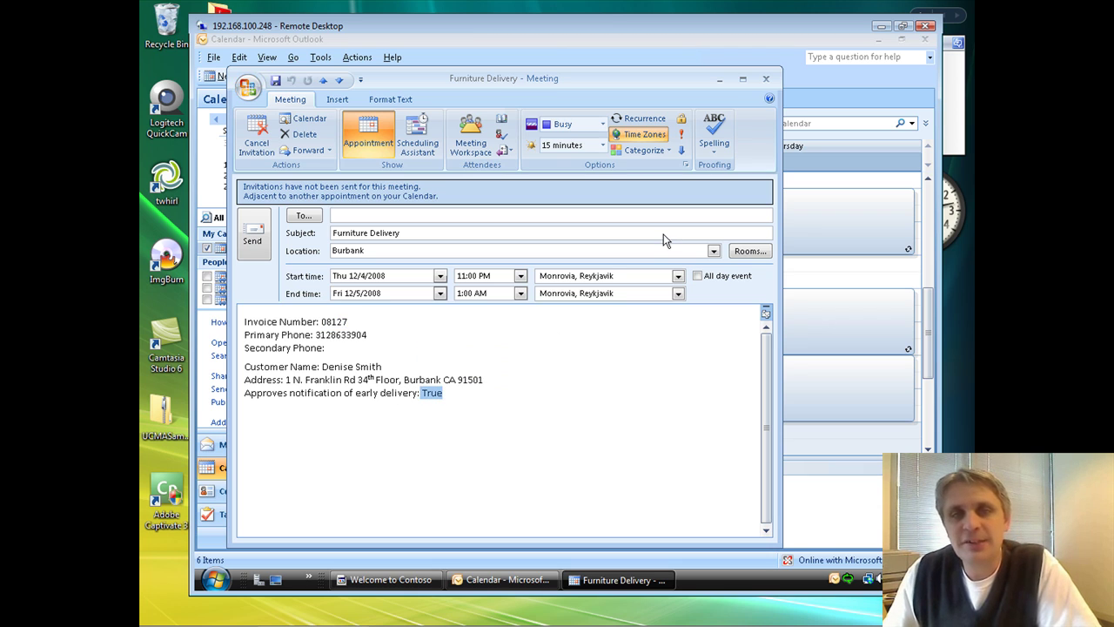
{"action": "left_click", "coordinate": [766, 81]}
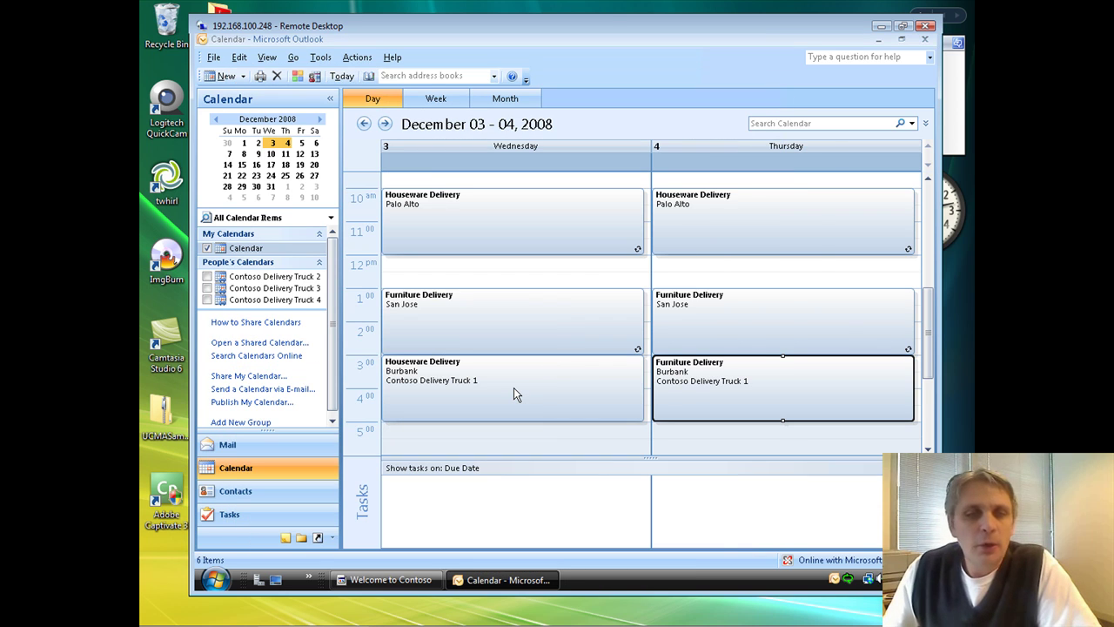
- Delete Wednesday's 3–5 pm Burbank Houseware Delivery using its right-click menu
{"action": "left_click", "coordinate": [529, 397]}
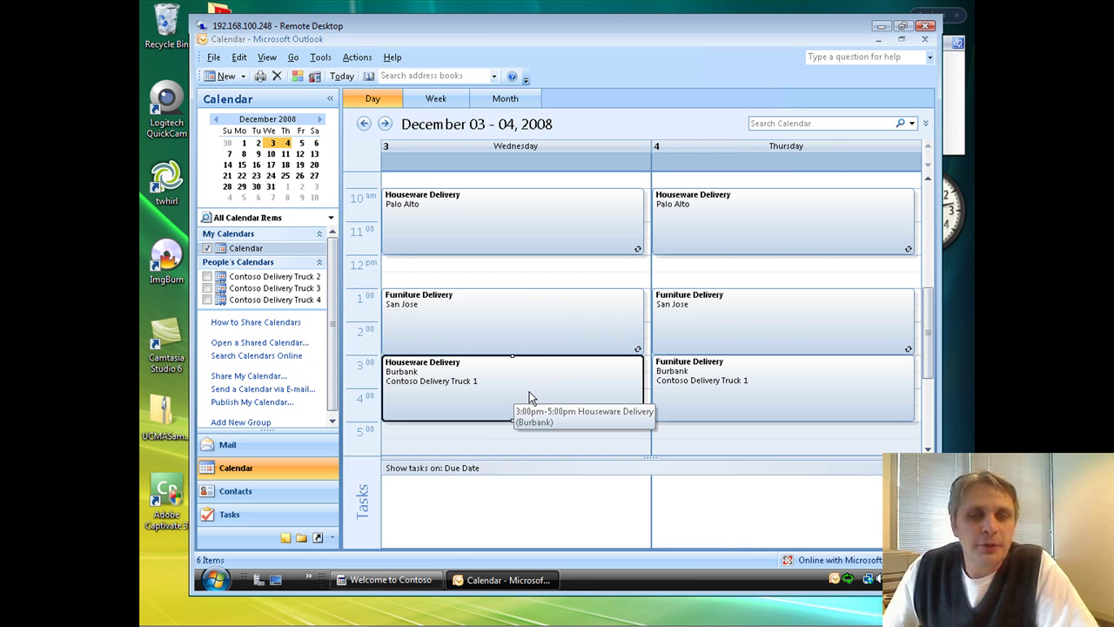
{"action": "right_click", "coordinate": [449, 380]}
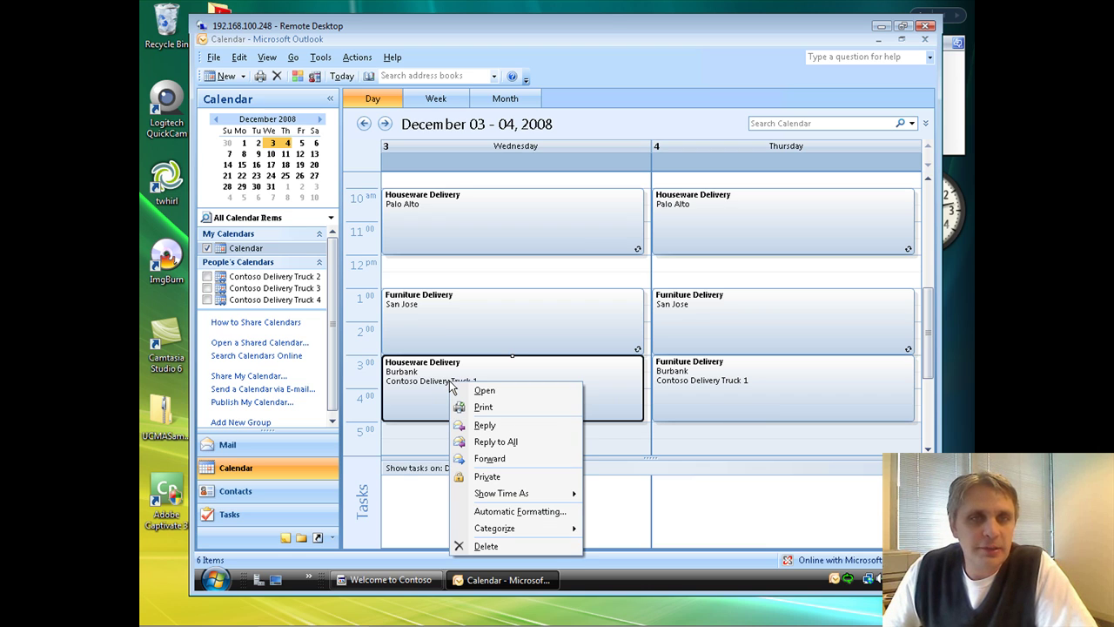
{"action": "left_click", "coordinate": [484, 546]}
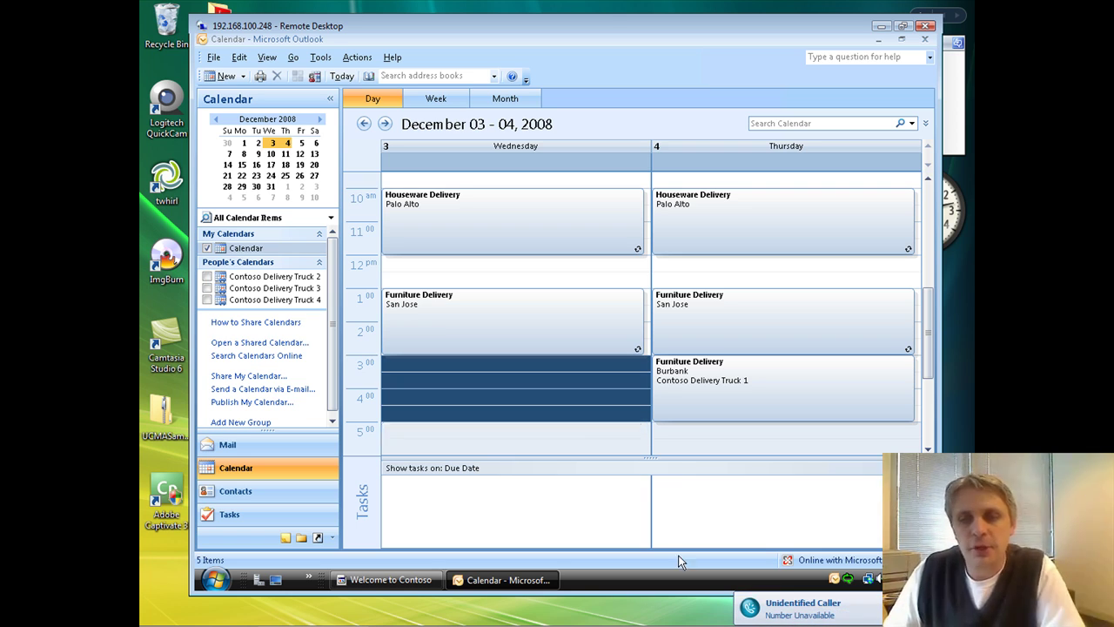
- Answer the automated delivery call, hanging up once Burbank Furniture Delivery moves to Wednesday 3–5 pm
{"action": "mouse_move", "coordinate": [800, 616]}
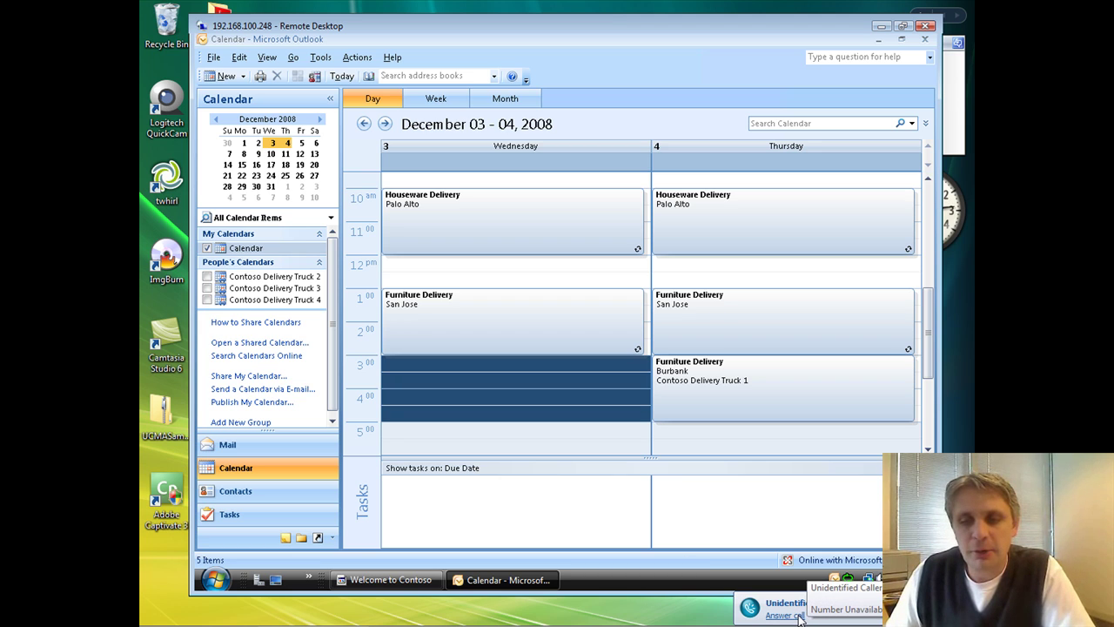
{"action": "left_click", "coordinate": [785, 616]}
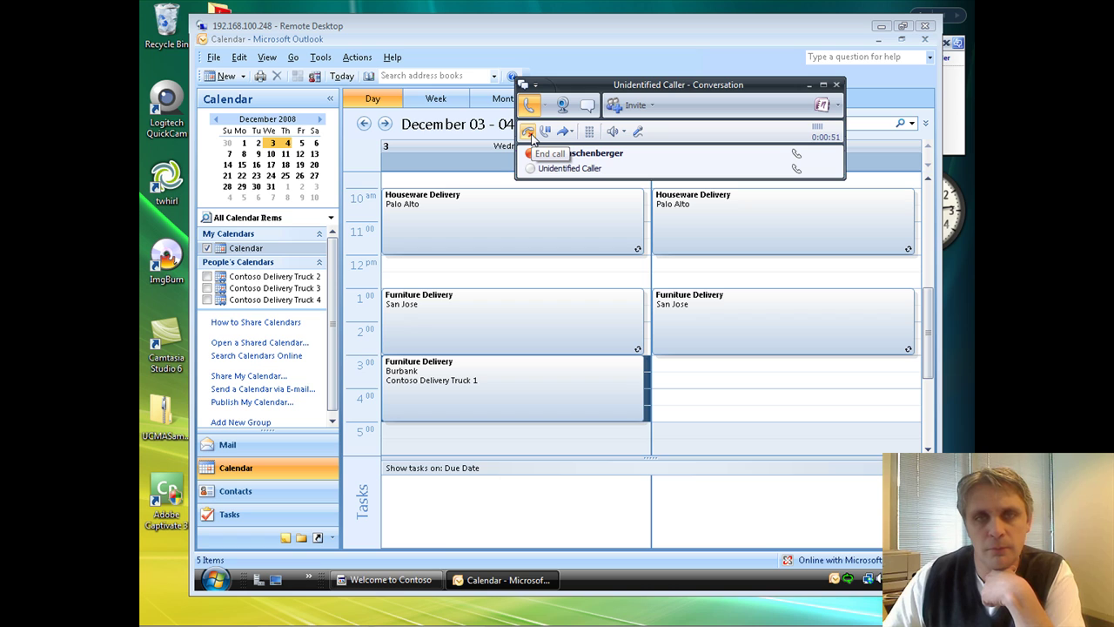
{"action": "left_click", "coordinate": [530, 133]}
- Close the Communicator conversation to reveal Burbank's Furniture Delivery on Wednesday, December 3, 3–5 pm
{"action": "left_click", "coordinate": [835, 85]}
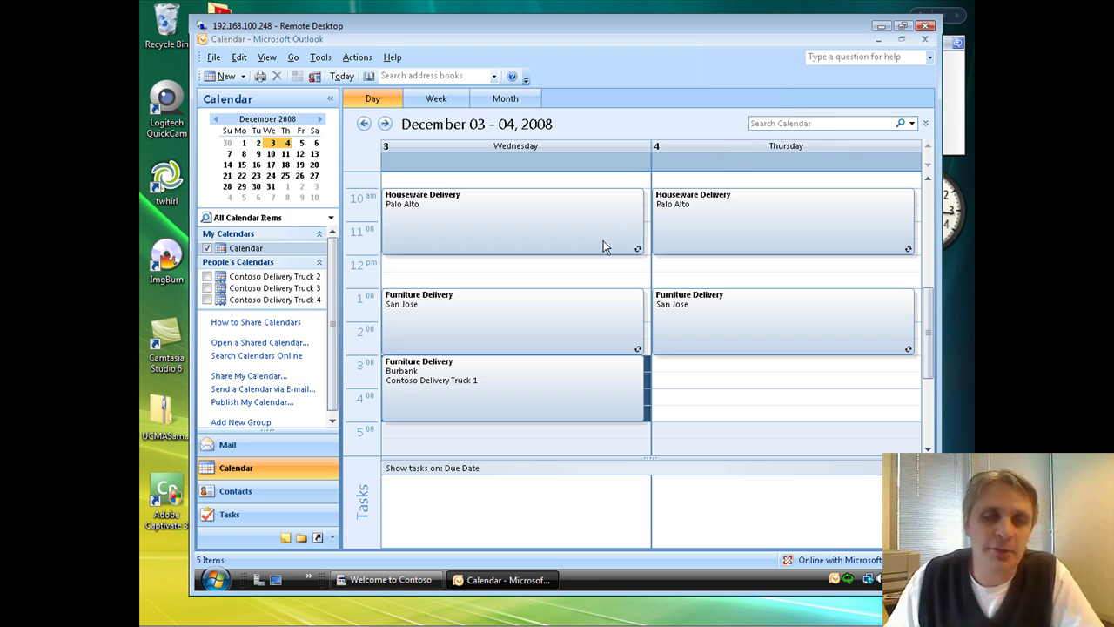
- Open the Wednesday 3 pm Furniture Delivery appointment, which starts Wed 12/3/2008 at 11:00 PM
{"action": "double_click", "coordinate": [533, 380]}
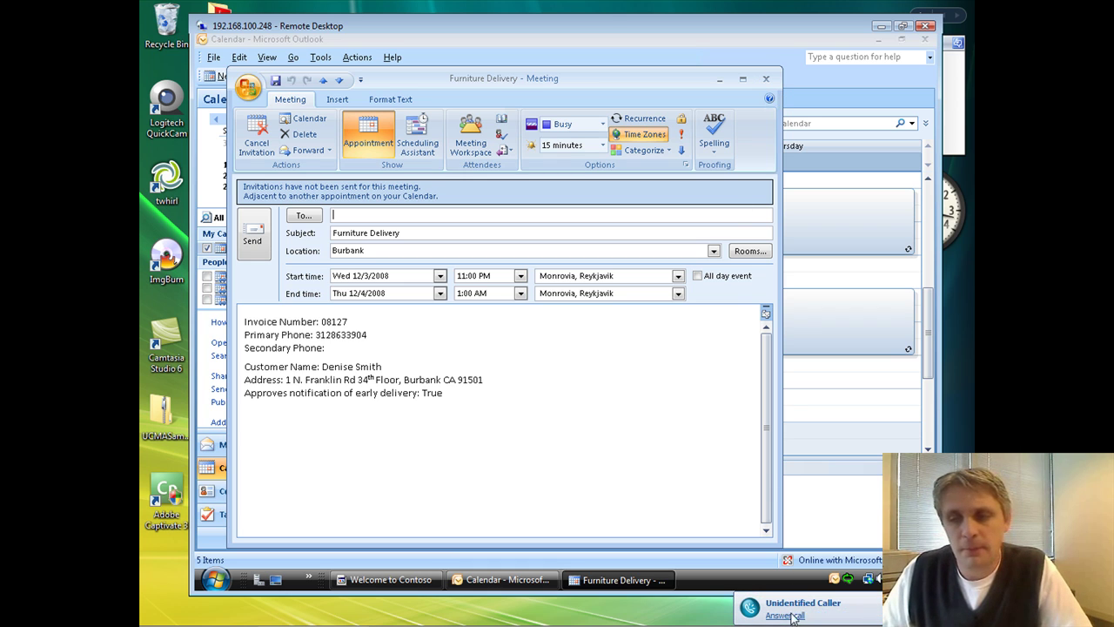
- Answer and end the second Communicator call, then return to the open Burbank Furniture Delivery meeting
{"action": "left_click", "coordinate": [786, 616]}
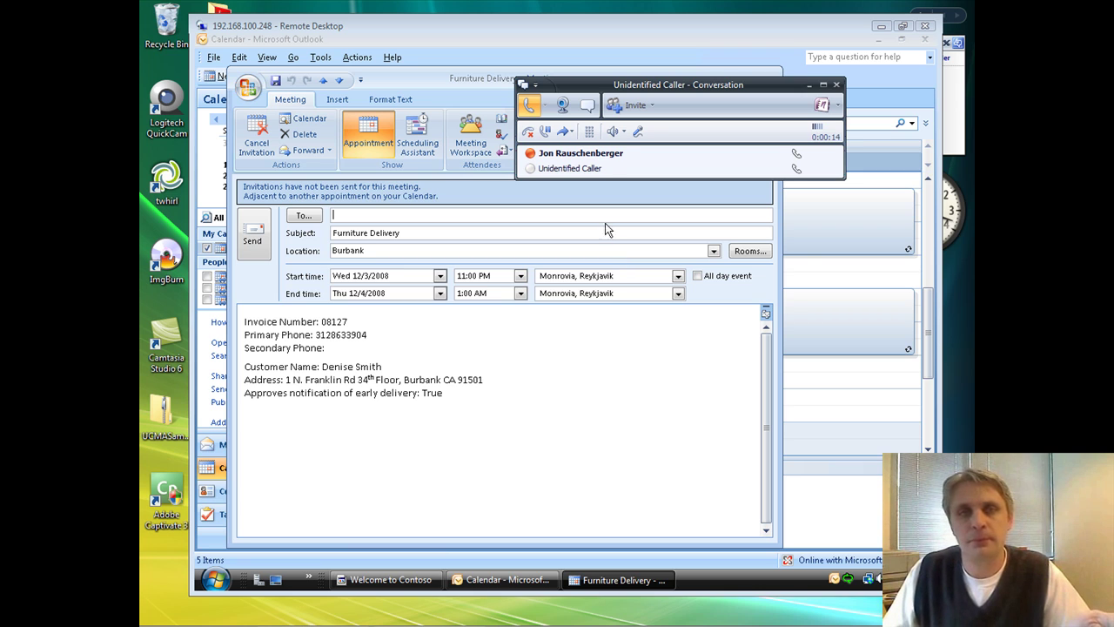
{"action": "left_click", "coordinate": [638, 130]}
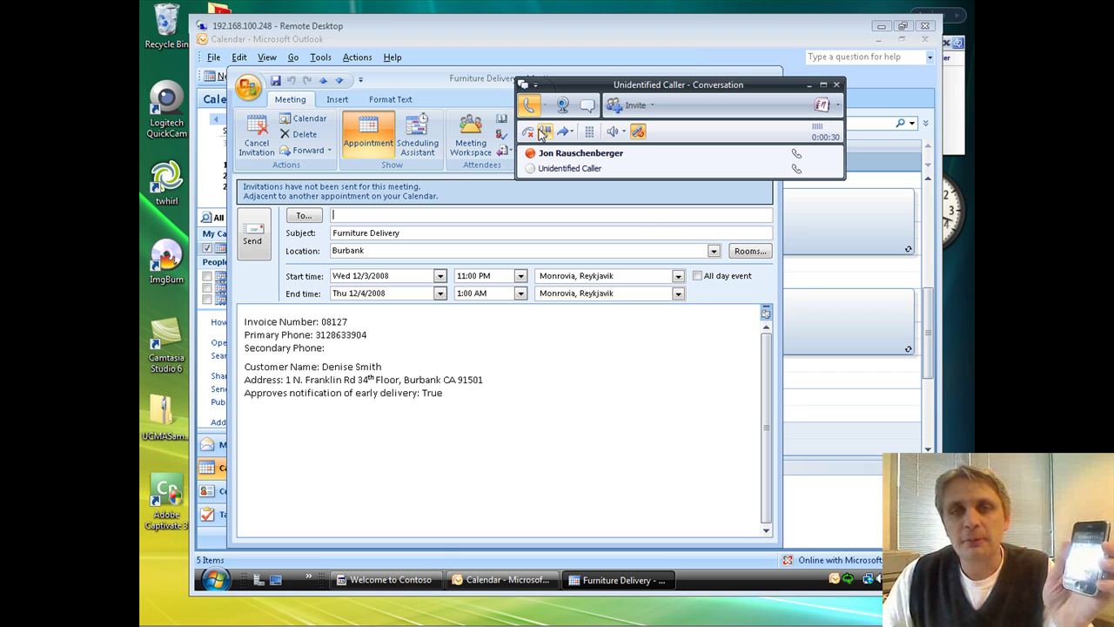
{"action": "left_click", "coordinate": [535, 130]}
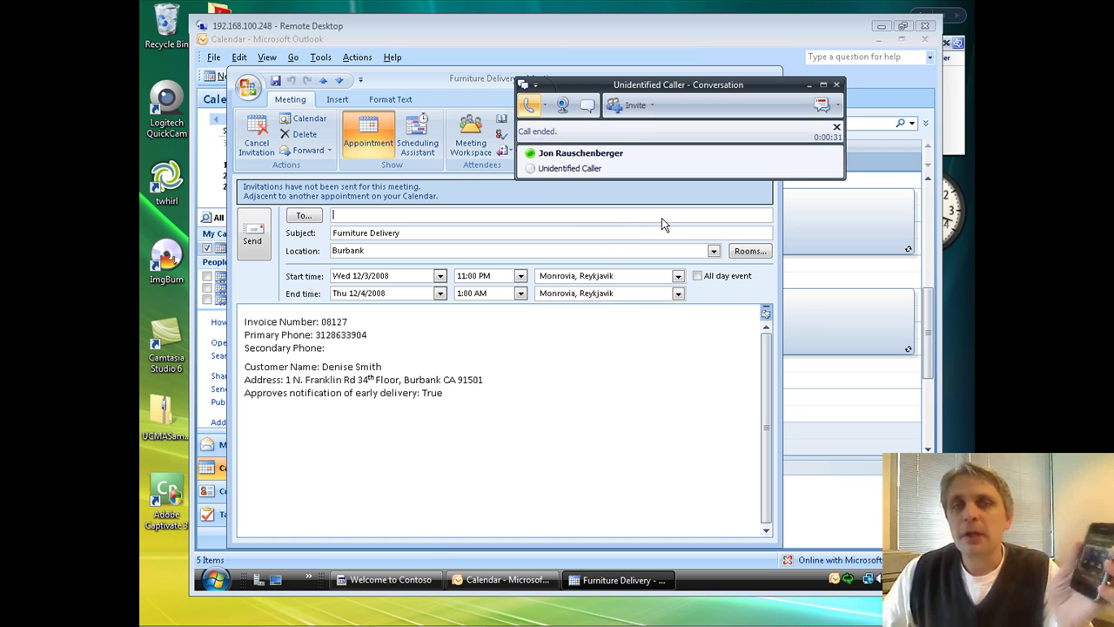
{"action": "left_click", "coordinate": [662, 217]}
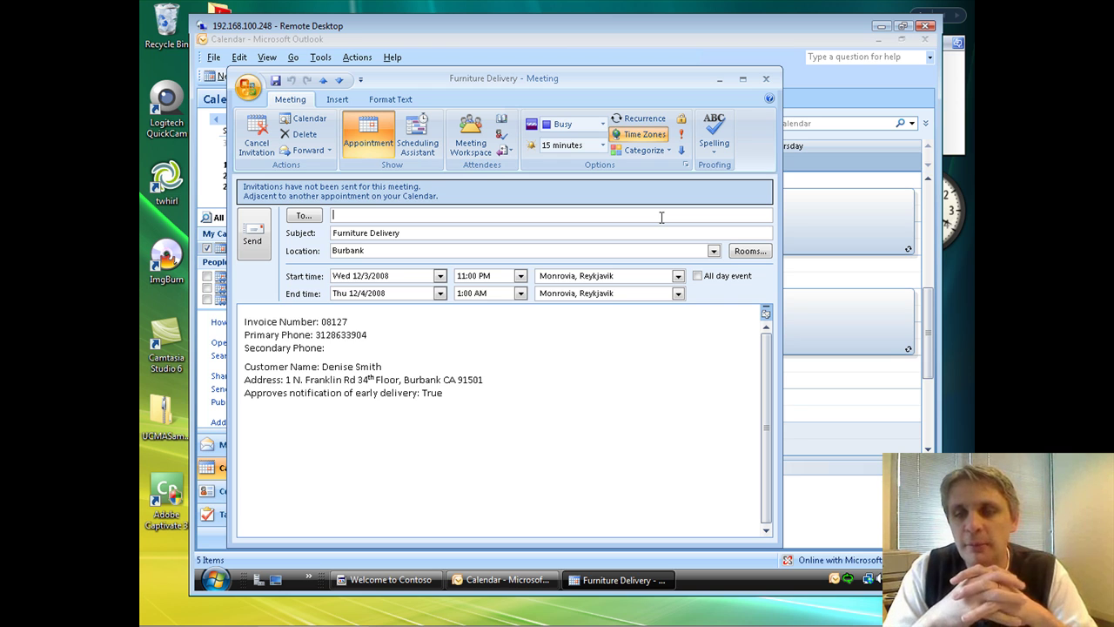
{"action": "key", "text": "Escape"}
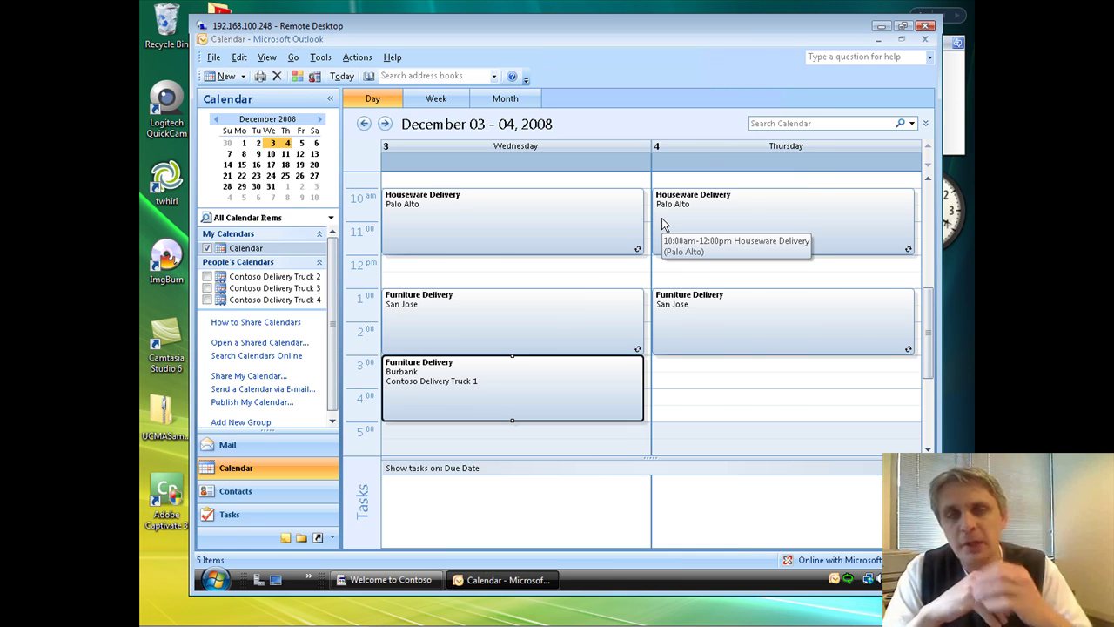